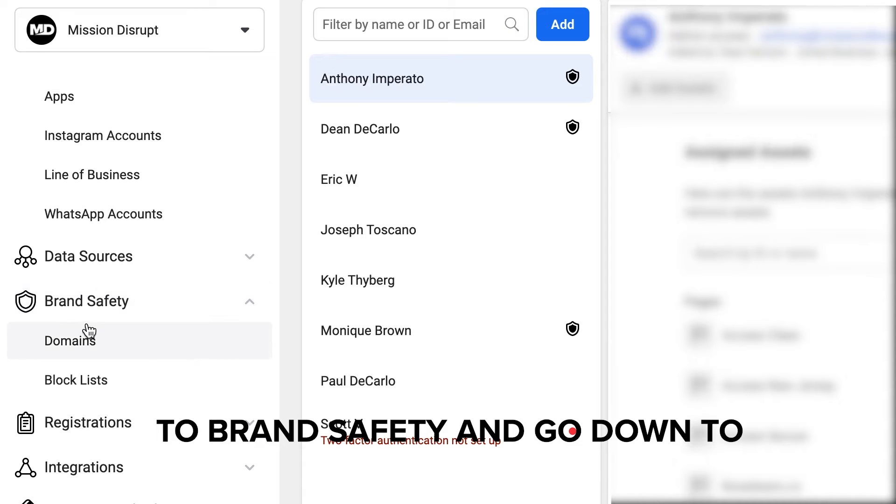
Add the domain missiondisrupt.com under Brand Safety domains in Business Settings.
{"action": "left_click", "coordinate": [120, 353]}
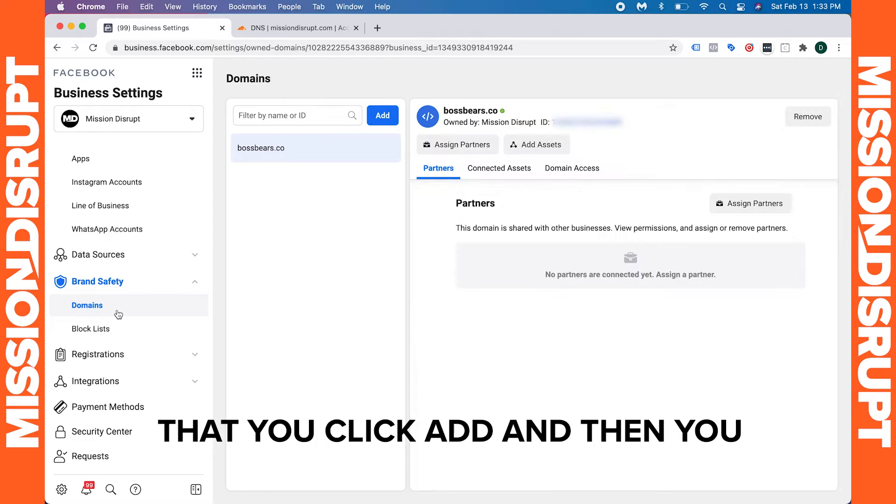
{"action": "left_click", "coordinate": [376, 114]}
{"action": "left_click", "coordinate": [419, 221]}
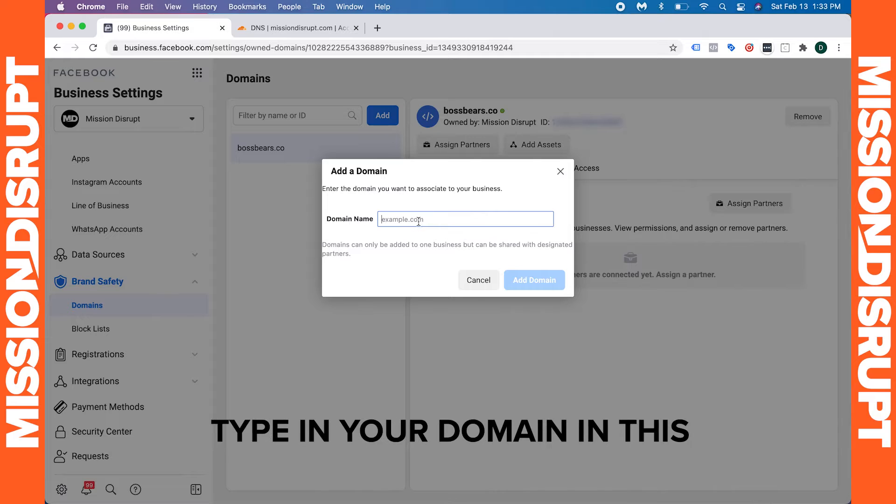
{"action": "type", "text": "missiondis"}
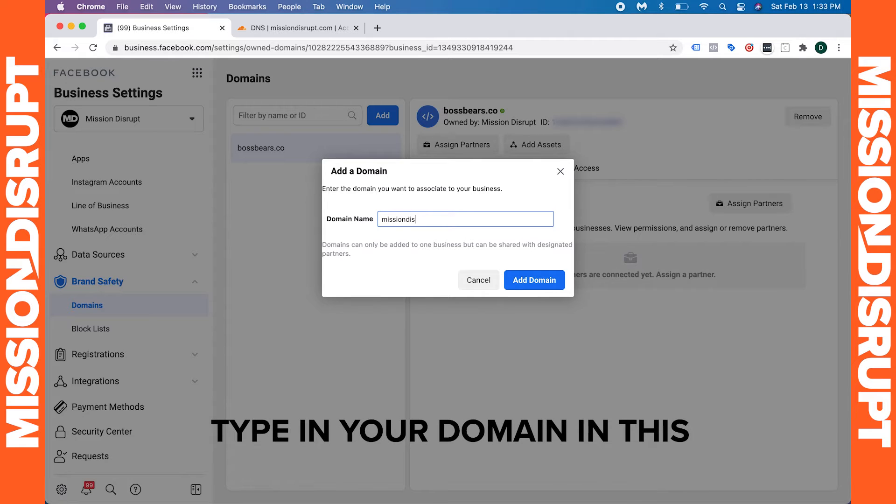
{"action": "type", "text": "rupt.com"}
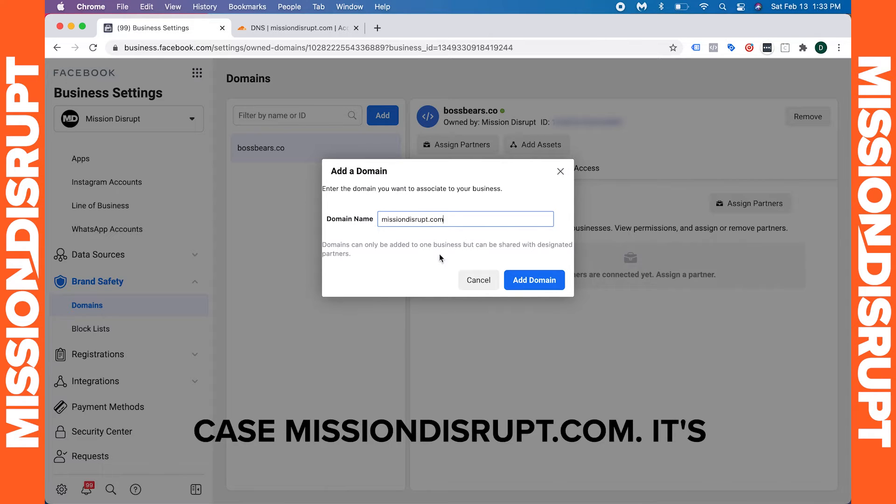
{"action": "left_click", "coordinate": [517, 281]}
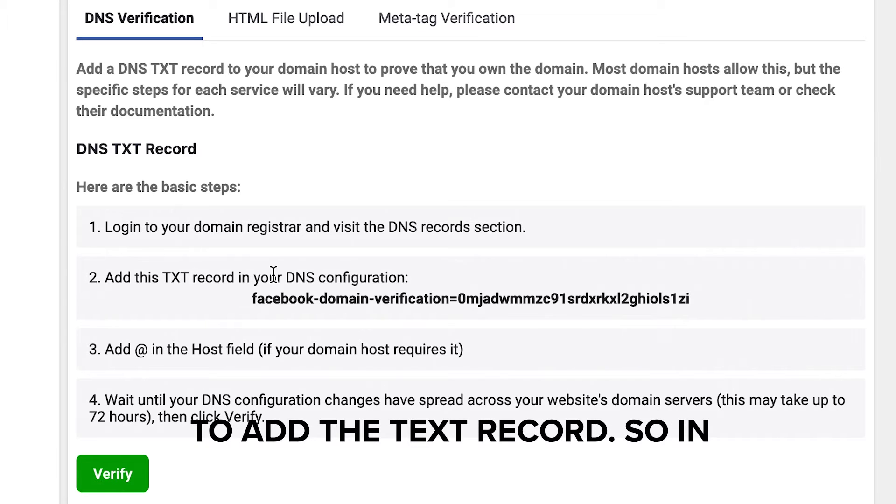
Copy the facebook-domain-verification TXT record value from the DNS Verification instructions.
{"action": "left_click", "coordinate": [260, 304]}
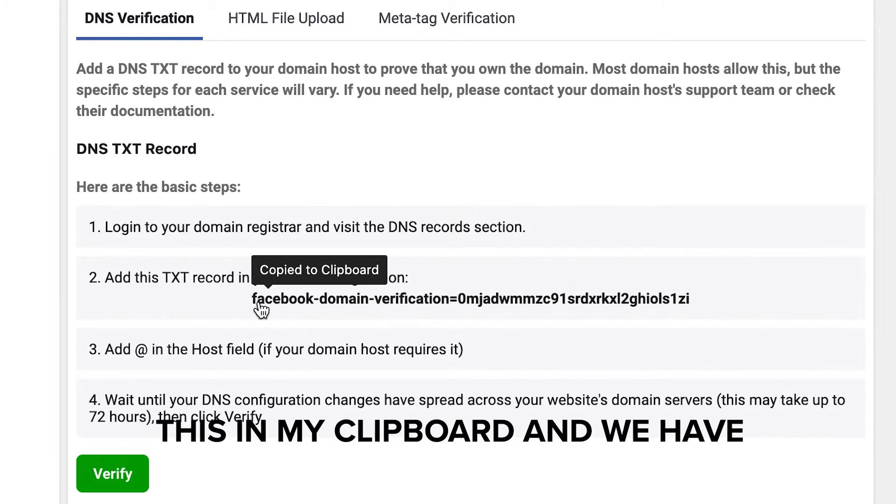
{"action": "left_click", "coordinate": [323, 307]}
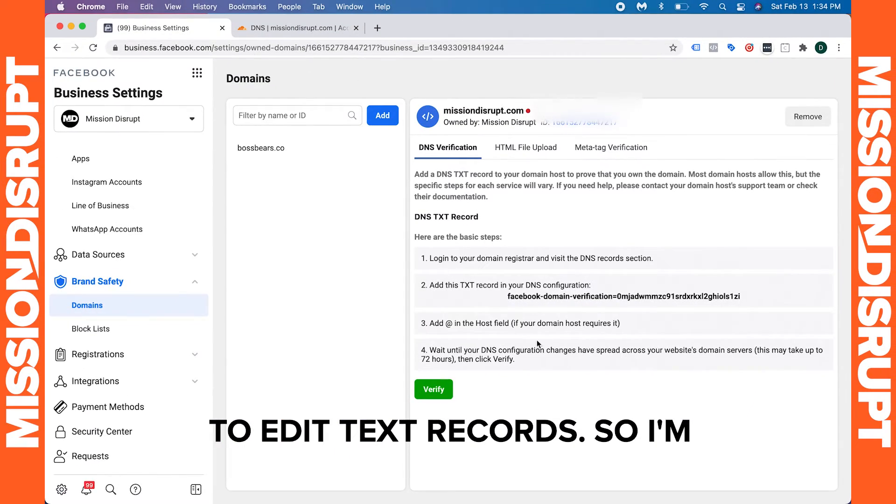
In the Cloudflare DNS tab, fill a new TXT record named @ with the pasted verification value as content.
{"action": "left_click", "coordinate": [295, 28]}
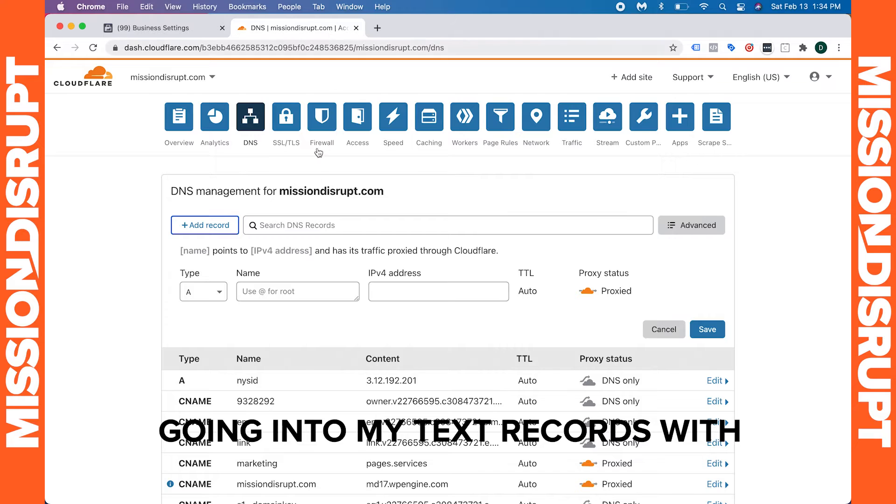
{"action": "left_click", "coordinate": [219, 293]}
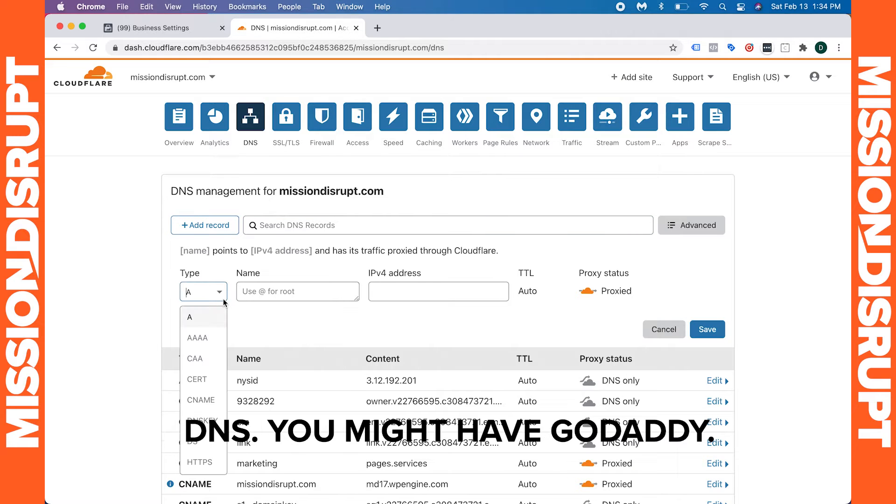
{"action": "scroll", "coordinate": [200, 410], "scroll_direction": "down", "scroll_amount": 5}
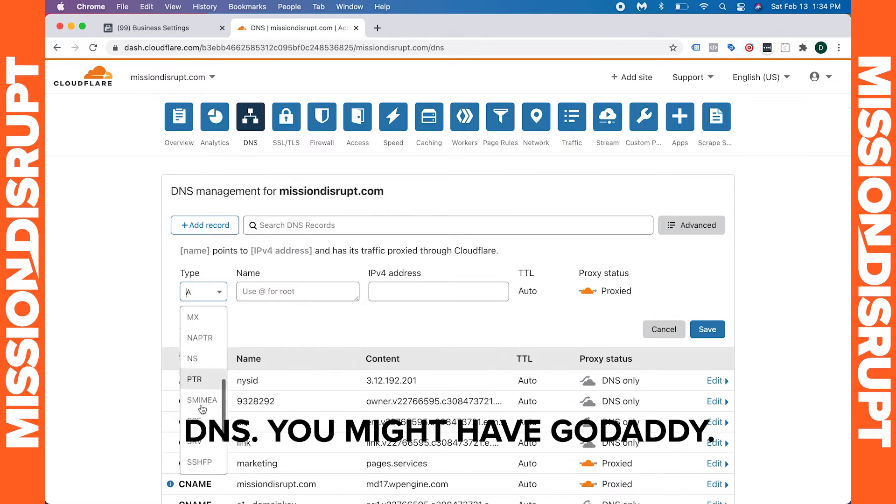
{"action": "scroll", "coordinate": [202, 410], "scroll_direction": "down", "scroll_amount": 2}
{"action": "left_click", "coordinate": [196, 443]}
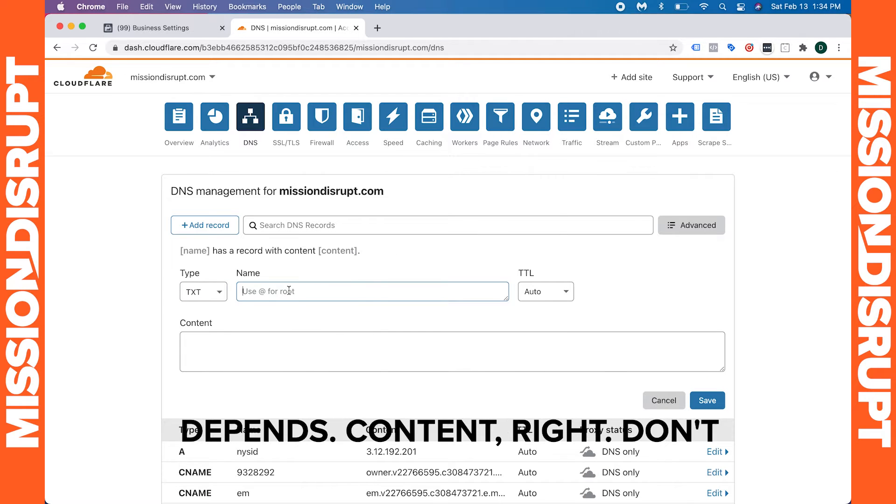
{"action": "type", "text": "2"}
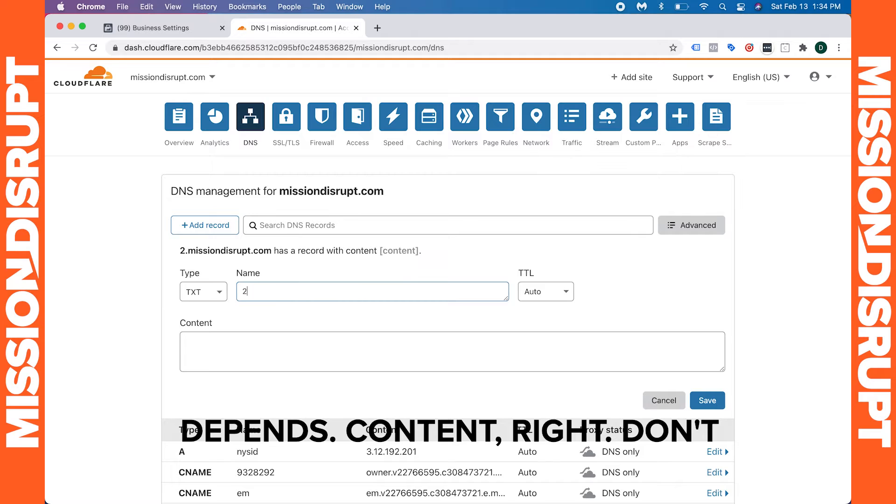
{"action": "key", "text": "BackSpace"}
{"action": "type", "text": "@"}
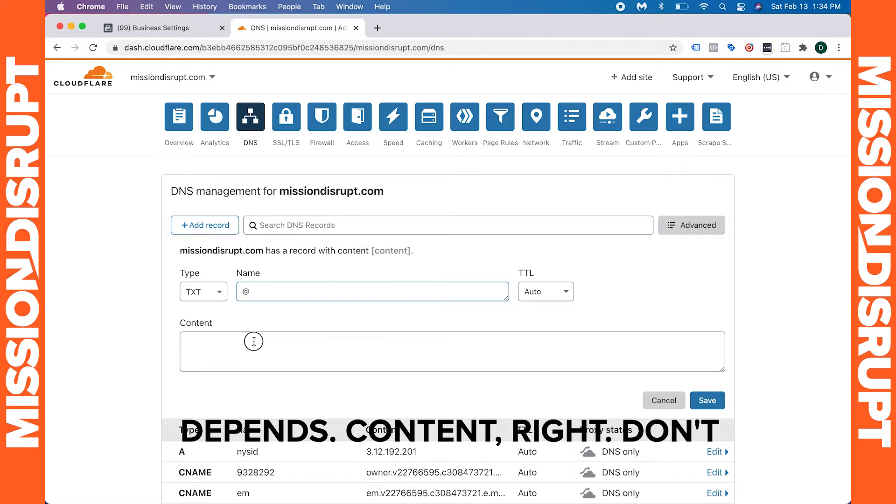
{"action": "key", "text": "super+v"}
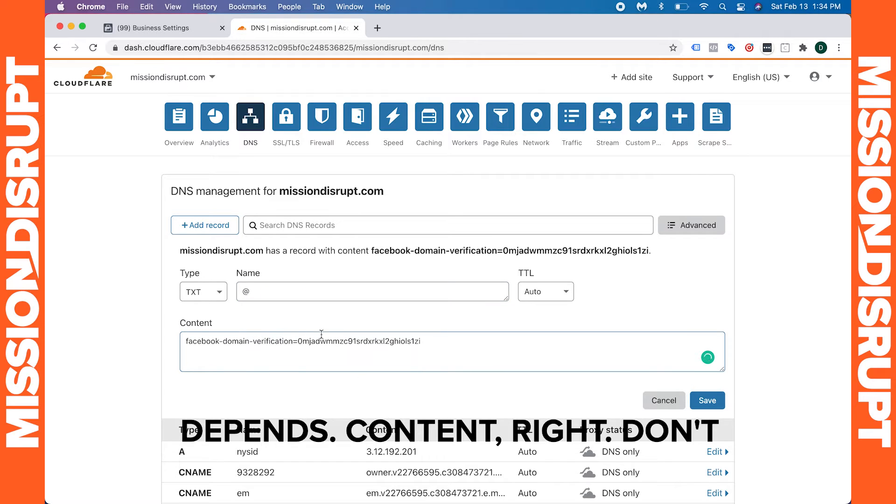
Compare the record with the Facebook instructions and save the new TXT record.
{"action": "left_click", "coordinate": [194, 30]}
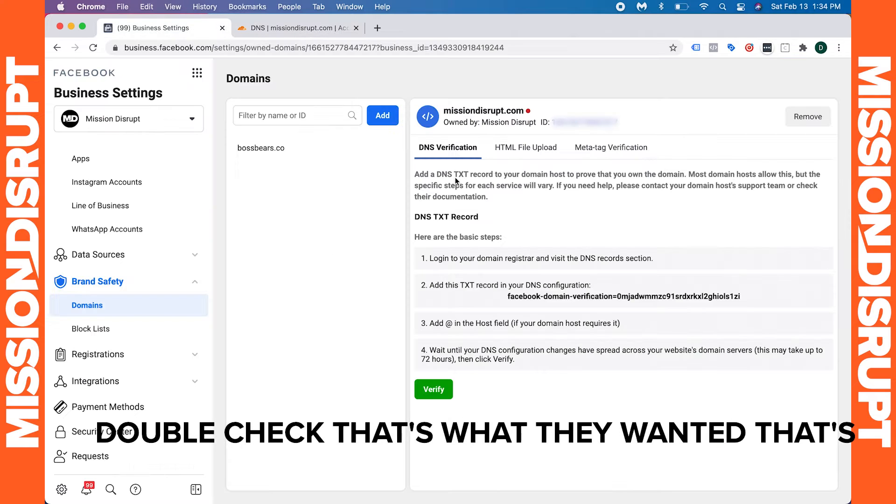
{"action": "left_click", "coordinate": [326, 32]}
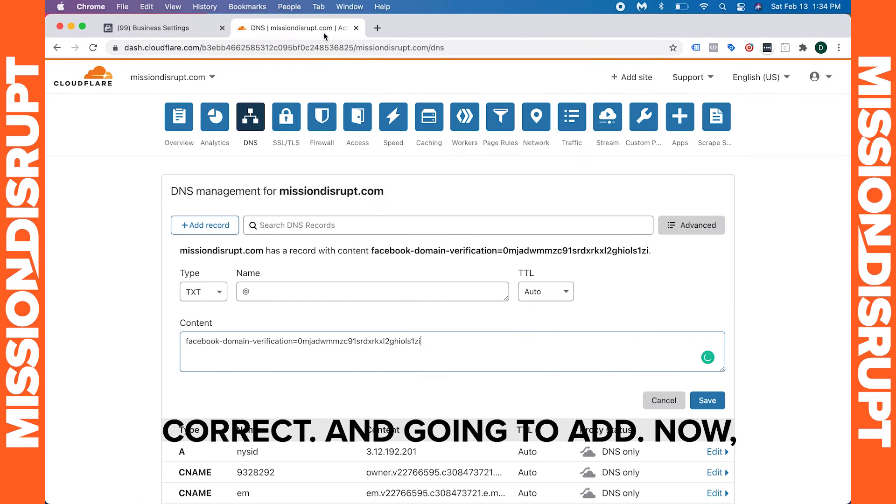
{"action": "left_click", "coordinate": [717, 402]}
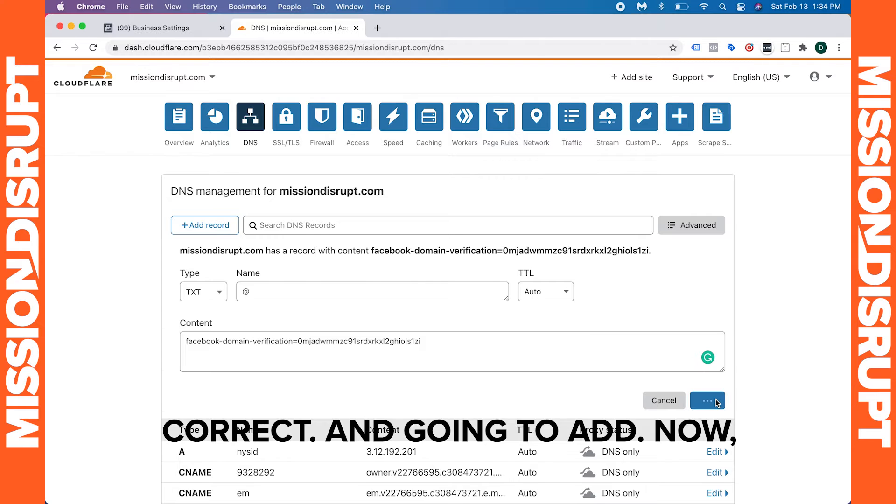
Back in Business Settings, verify the missiondisrupt.com domain and close the confirmation.
{"action": "left_click", "coordinate": [186, 31]}
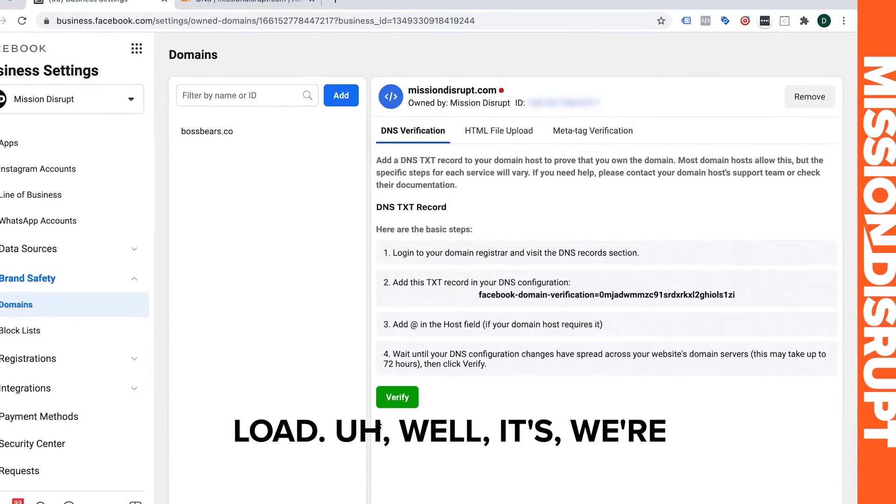
{"action": "left_click", "coordinate": [303, 413]}
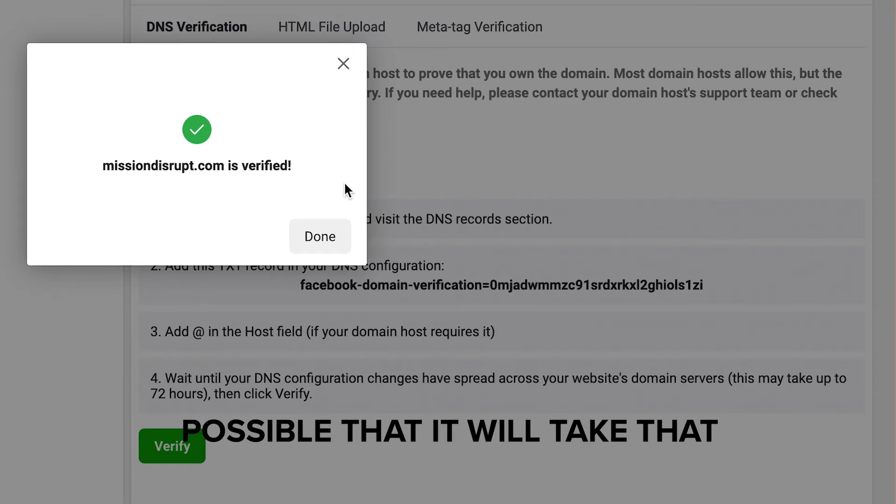
{"action": "left_click", "coordinate": [320, 233]}
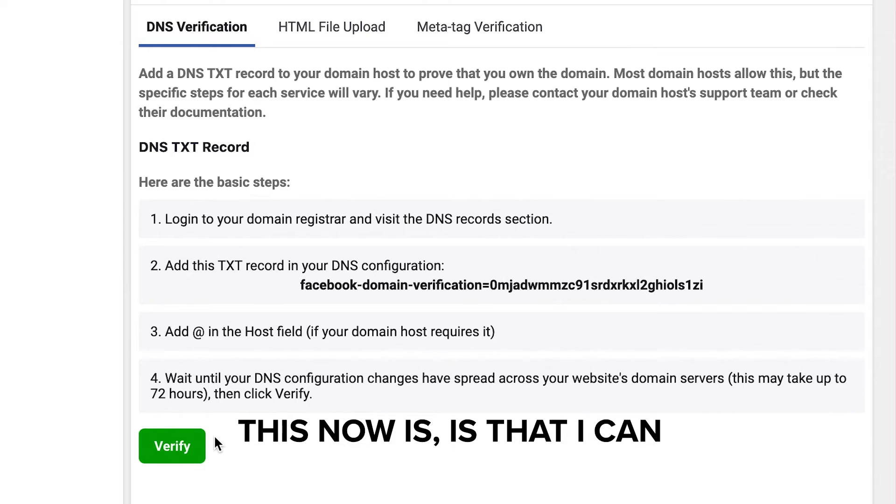
Try verifying the domain again, dismiss the notice, and reload the page.
{"action": "left_click", "coordinate": [193, 452]}
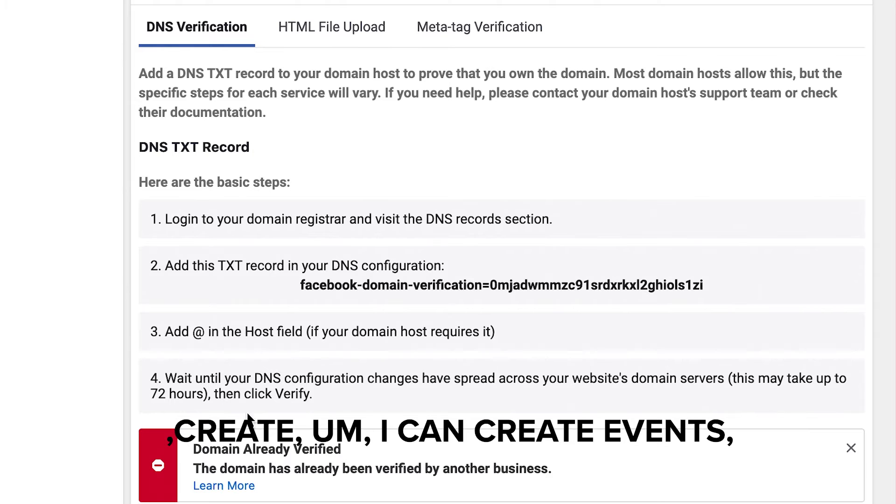
{"action": "left_click", "coordinate": [852, 448]}
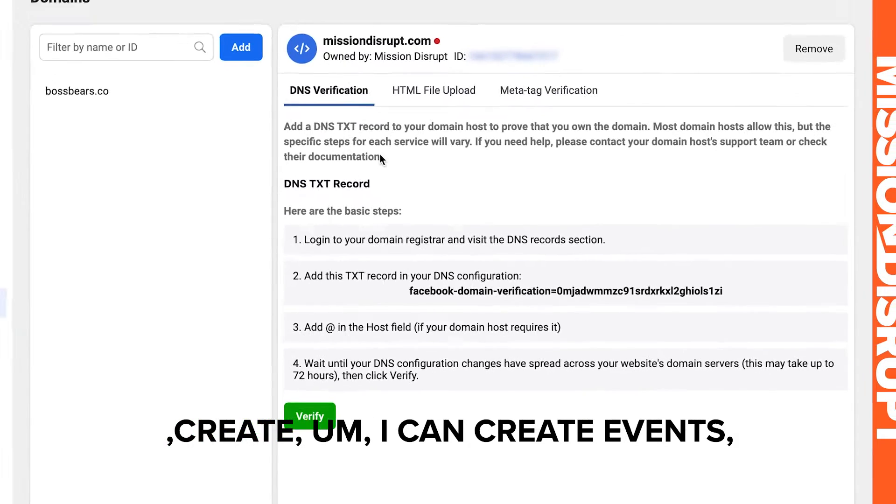
{"action": "left_click", "coordinate": [93, 48]}
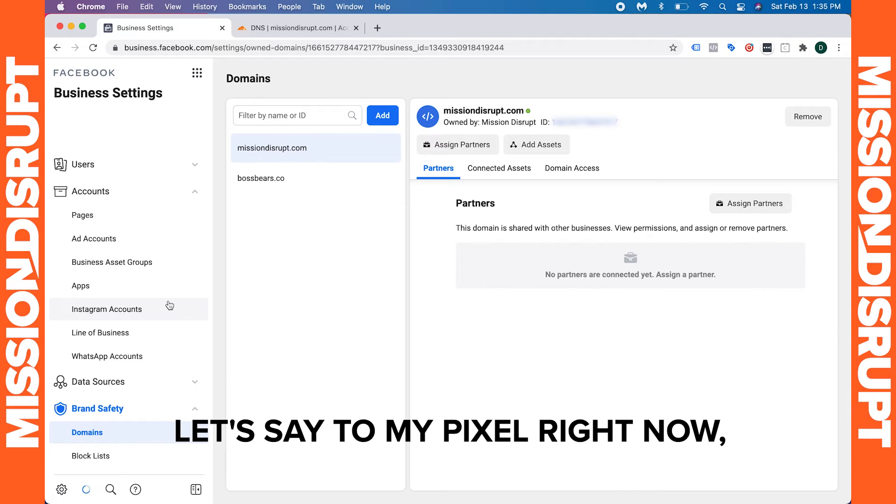
Browse the domain's Partners, Connected Assets and Domain Access tabs.
{"action": "scroll", "coordinate": [163, 345], "scroll_direction": "down", "scroll_amount": 2}
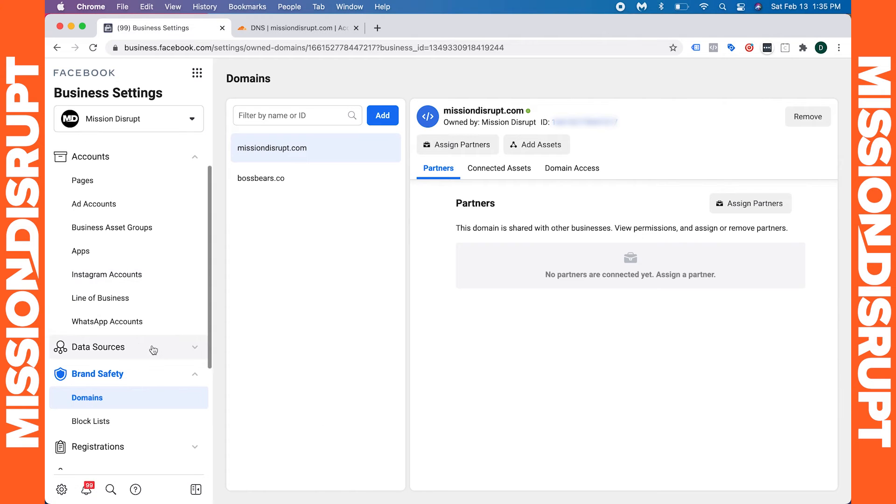
{"action": "left_click", "coordinate": [742, 203]}
{"action": "left_click", "coordinate": [605, 185]}
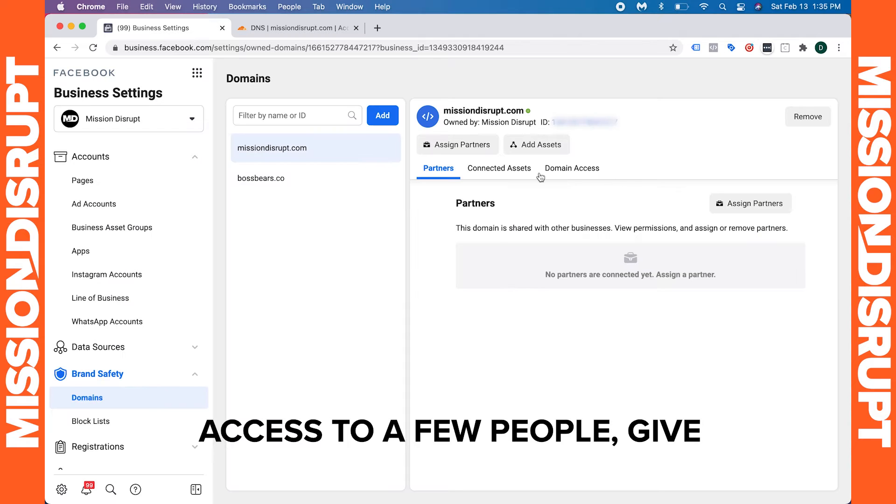
{"action": "left_click", "coordinate": [505, 169]}
{"action": "left_click", "coordinate": [564, 174]}
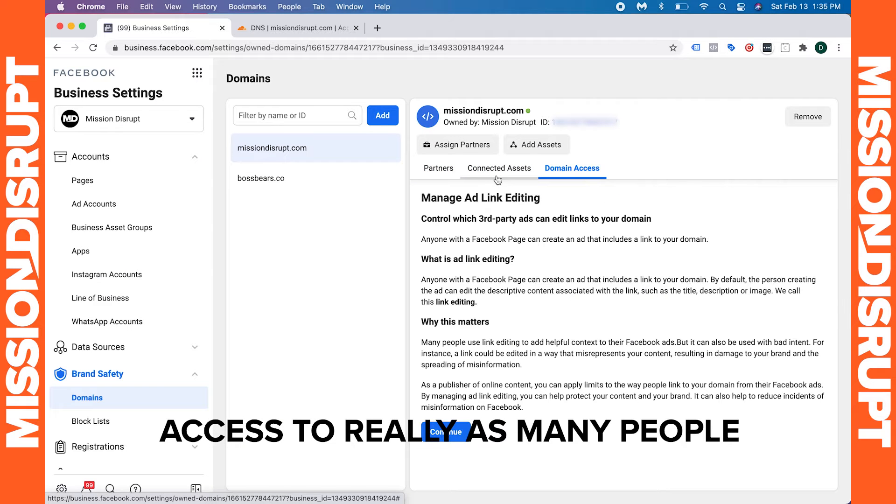
{"action": "left_click", "coordinate": [438, 169]}
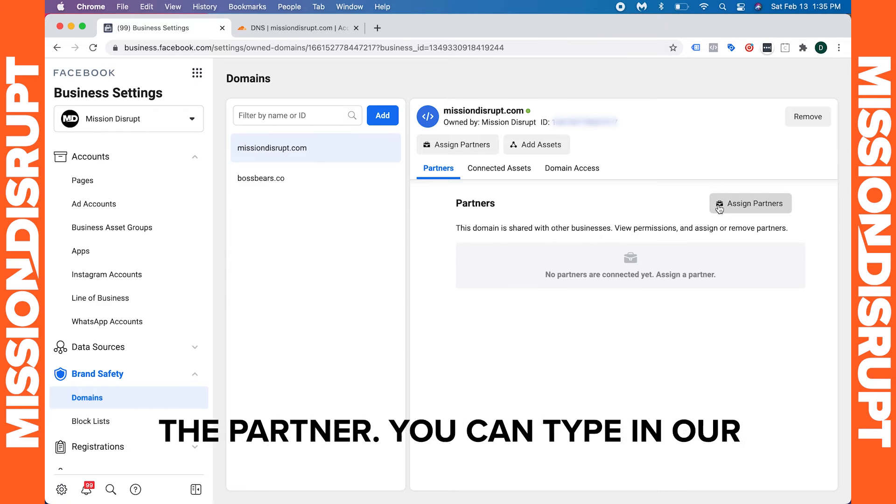
{"action": "left_click", "coordinate": [747, 204]}
{"action": "left_click", "coordinate": [528, 256]}
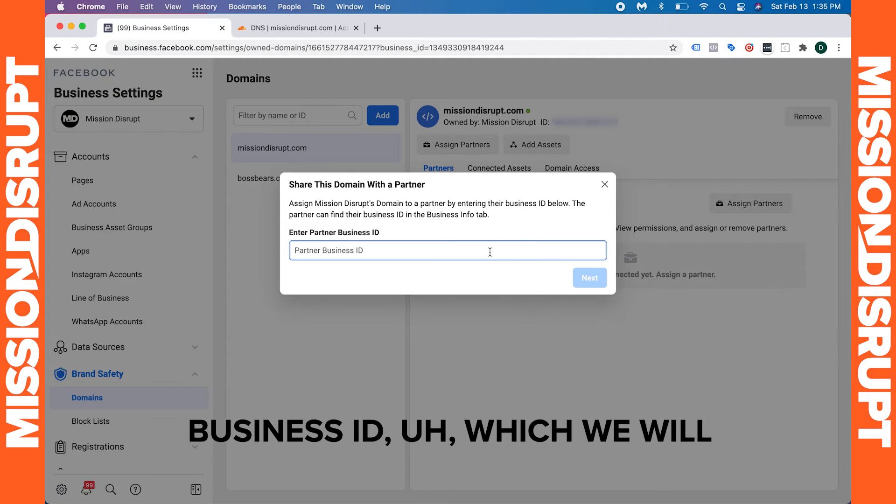
{"action": "key", "text": "super+v"}
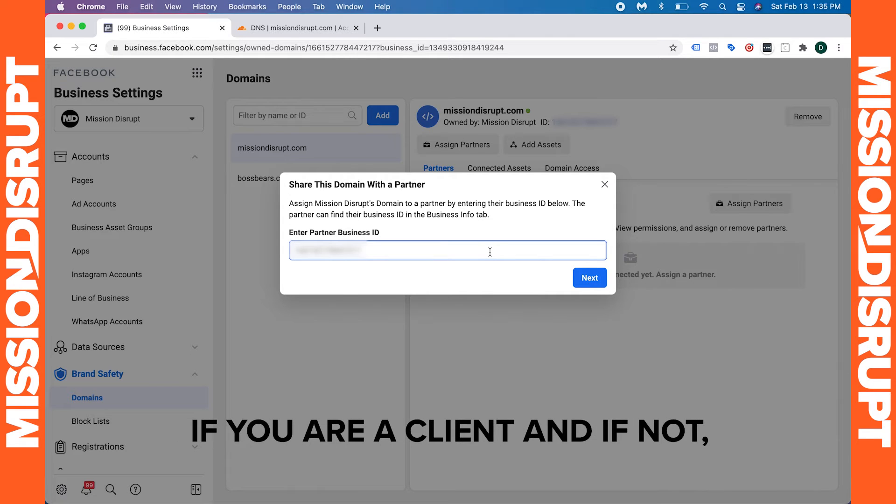
{"action": "left_click", "coordinate": [605, 185]}
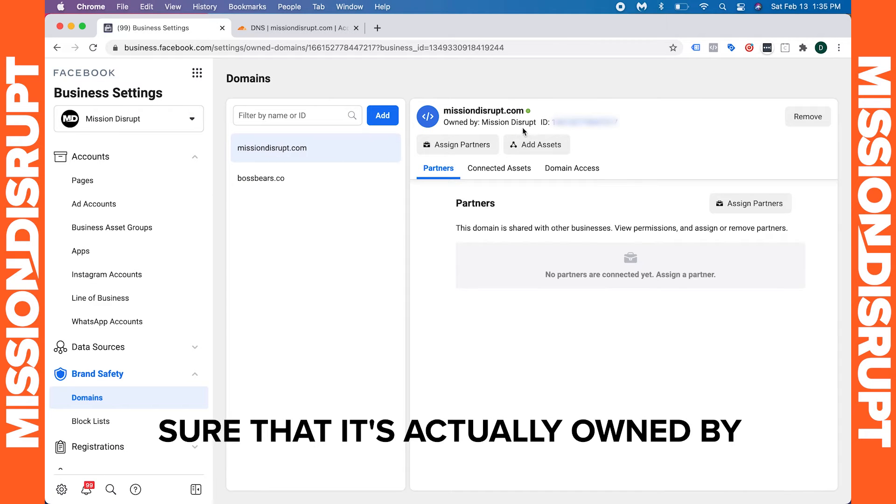
{"action": "left_click_drag", "start_coordinate": [537, 122], "coordinate": [476, 122]}
{"action": "left_click", "coordinate": [477, 122]}
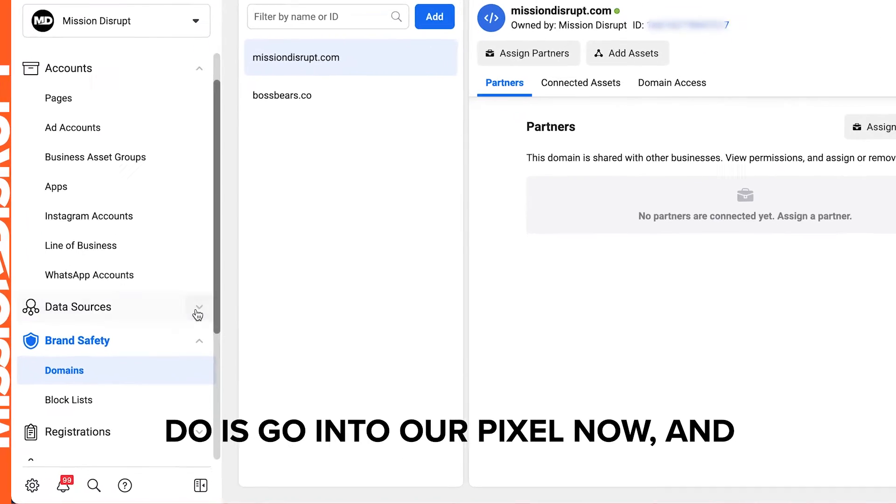
{"action": "left_click", "coordinate": [194, 347]}
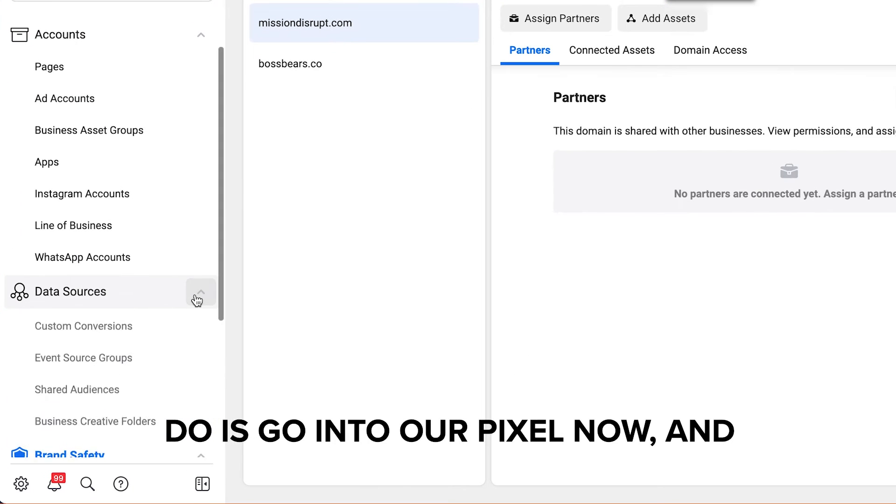
{"action": "left_click", "coordinate": [157, 346]}
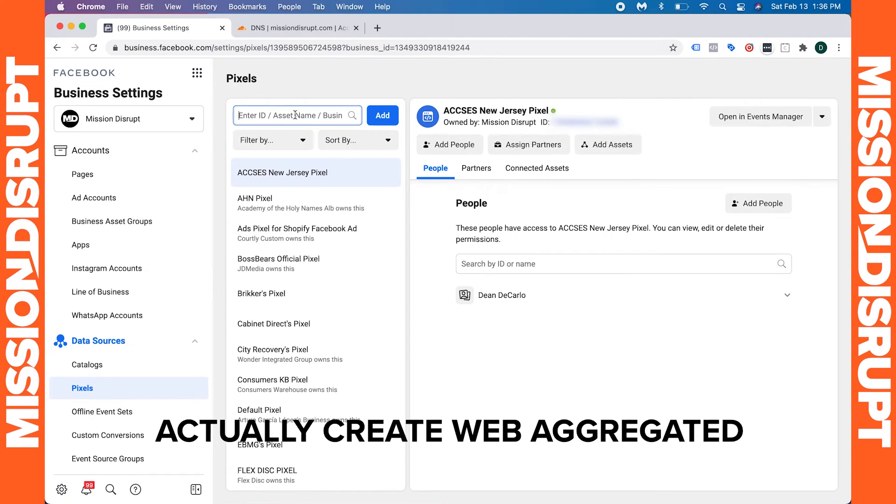
{"action": "type", "text": "MISSION"}
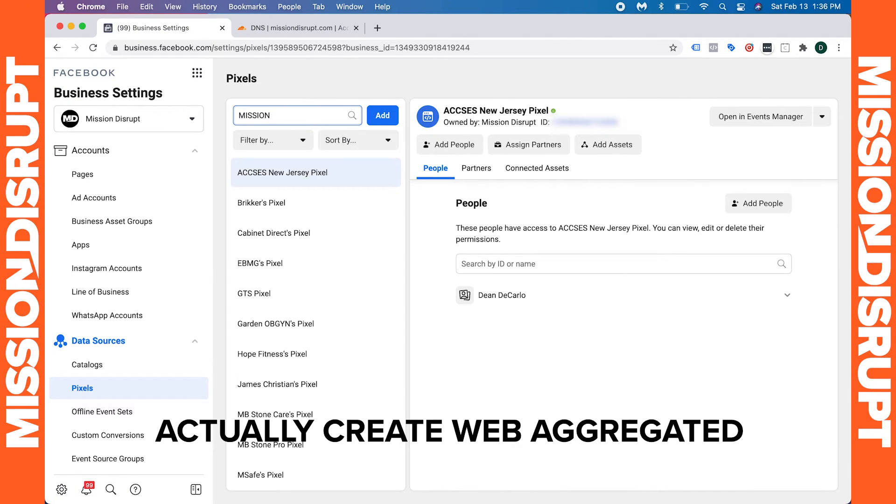
{"action": "scroll", "coordinate": [327, 369], "scroll_direction": "down", "scroll_amount": 4}
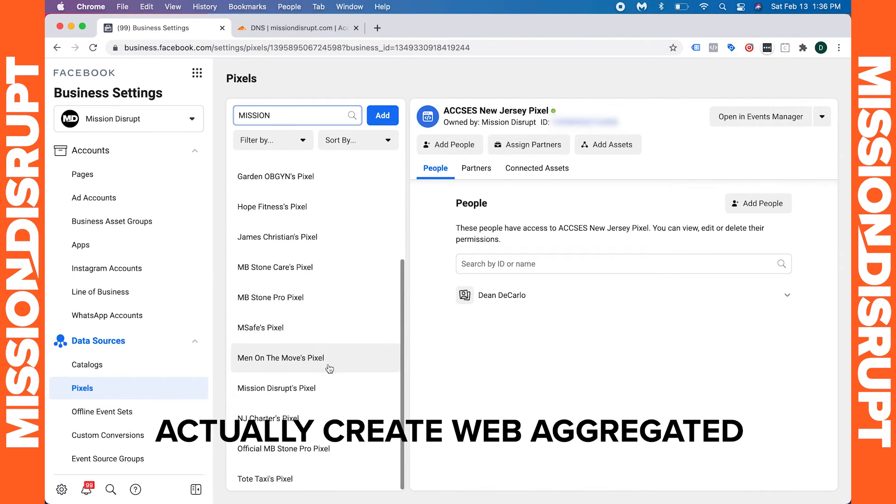
{"action": "left_click", "coordinate": [315, 388]}
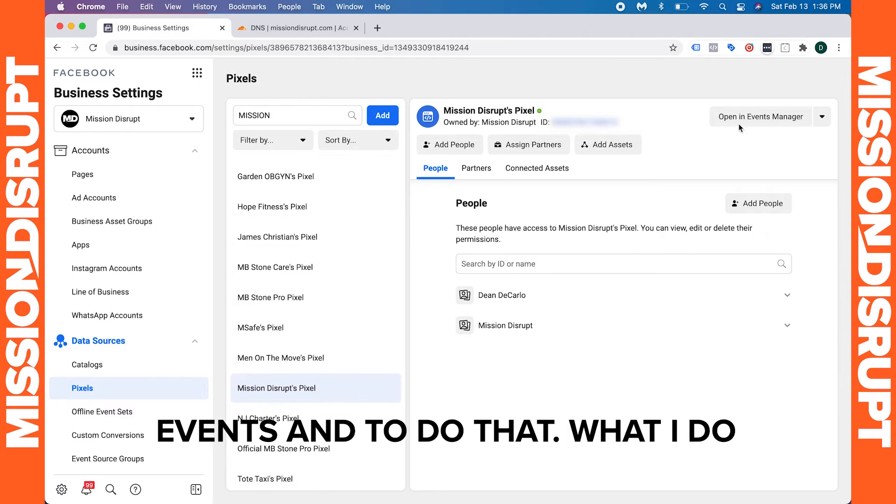
{"action": "scroll", "coordinate": [299, 393], "scroll_direction": "down", "scroll_amount": 1}
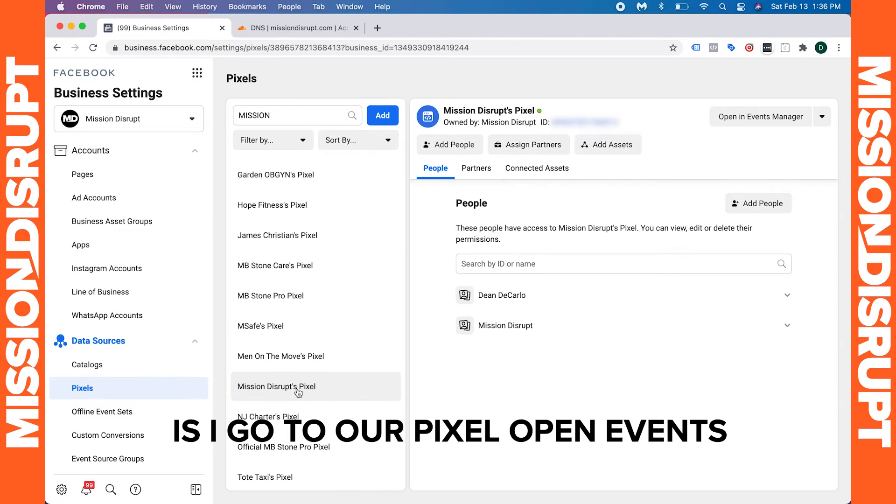
{"action": "left_click", "coordinate": [781, 116]}
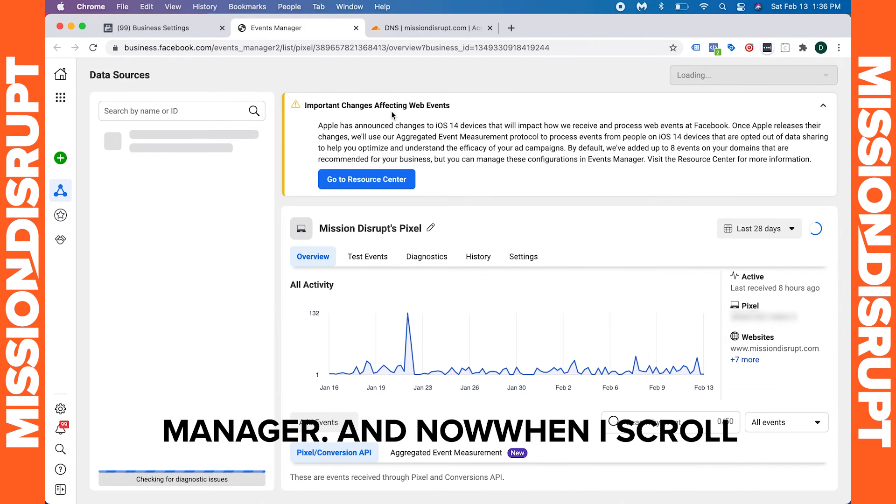
Collapse the web events notice, switch to Aggregated Event Measurement and start configuring web events.
{"action": "scroll", "coordinate": [432, 286], "scroll_direction": "down", "scroll_amount": 3}
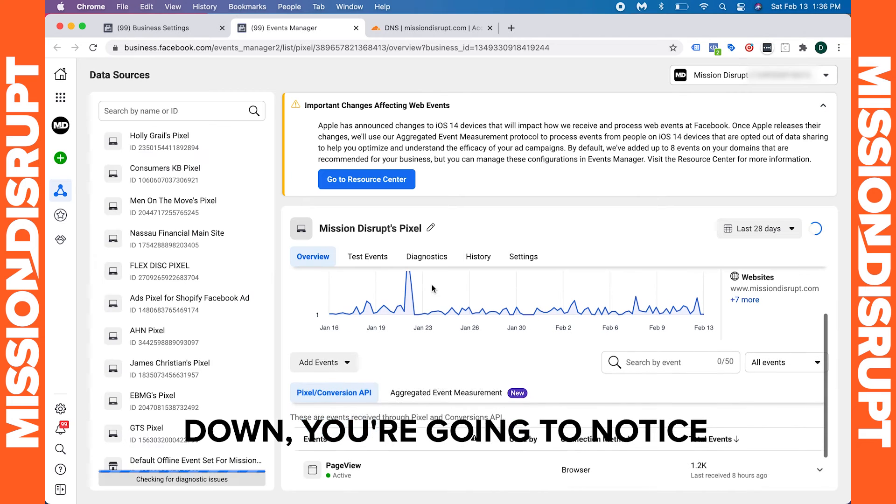
{"action": "left_click", "coordinate": [823, 106]}
{"action": "left_click", "coordinate": [468, 368]}
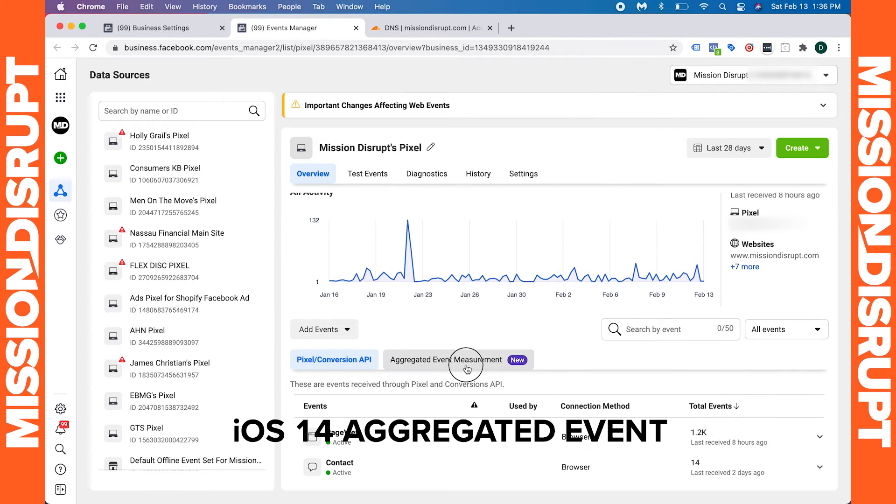
{"action": "scroll", "coordinate": [468, 371], "scroll_direction": "down", "scroll_amount": 3}
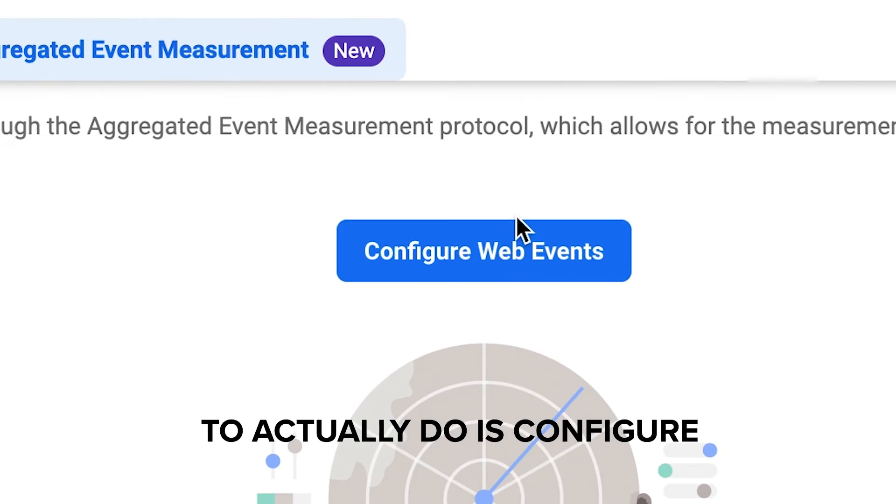
{"action": "left_click", "coordinate": [561, 336]}
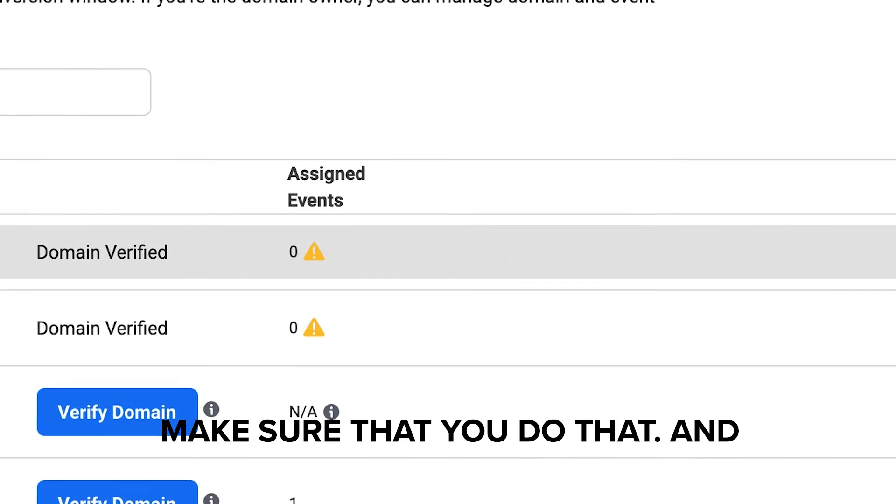
Open the missiondisrupt.com domain's event editing and confirm the edit warning.
{"action": "left_click", "coordinate": [863, 252]}
{"action": "left_click", "coordinate": [416, 327]}
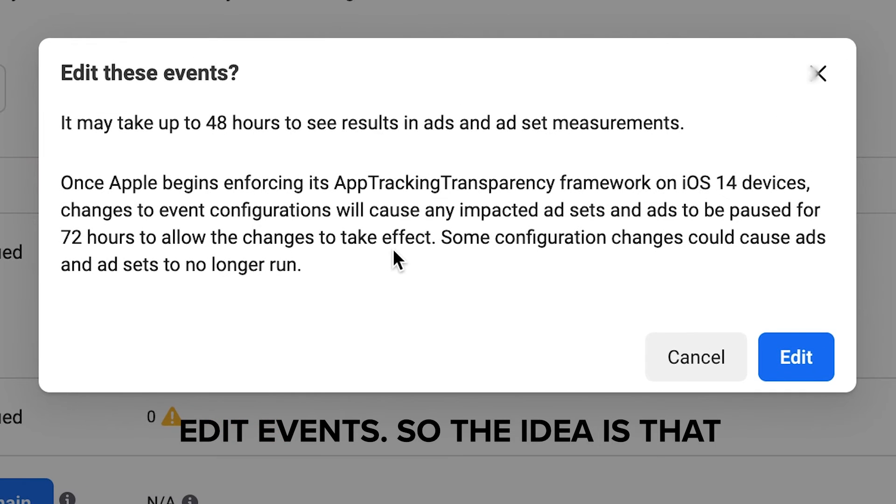
{"action": "left_click", "coordinate": [792, 364]}
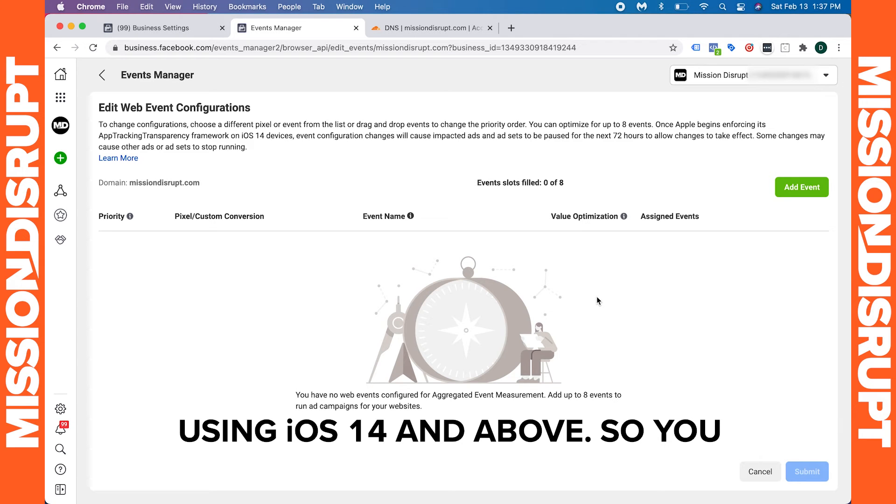
{"action": "left_click_drag", "start_coordinate": [567, 182], "coordinate": [489, 182]}
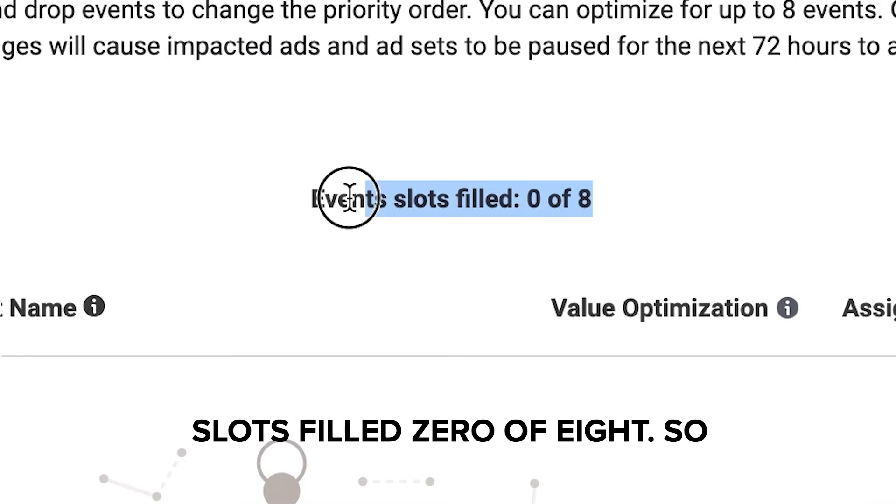
{"action": "left_click_drag", "start_coordinate": [350, 198], "coordinate": [556, 212]}
{"action": "left_click", "coordinate": [290, 202]}
{"action": "left_click", "coordinate": [546, 206]}
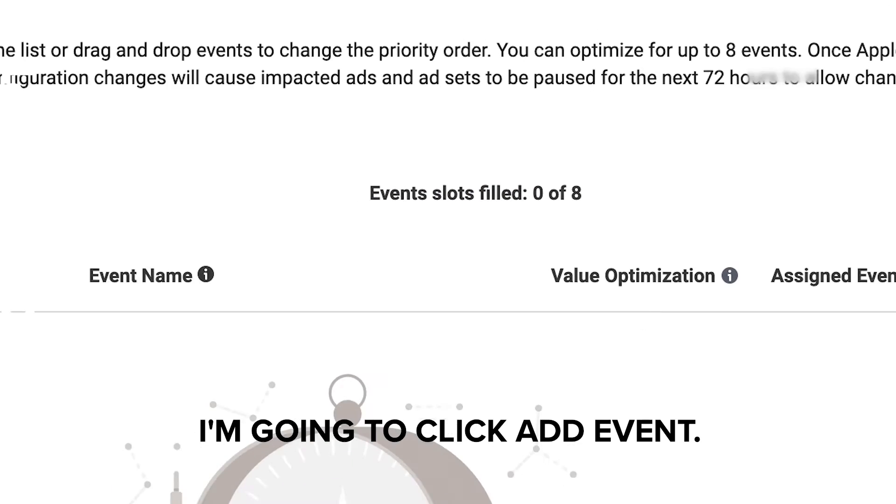
{"action": "left_click", "coordinate": [792, 197]}
{"action": "left_click", "coordinate": [327, 255]}
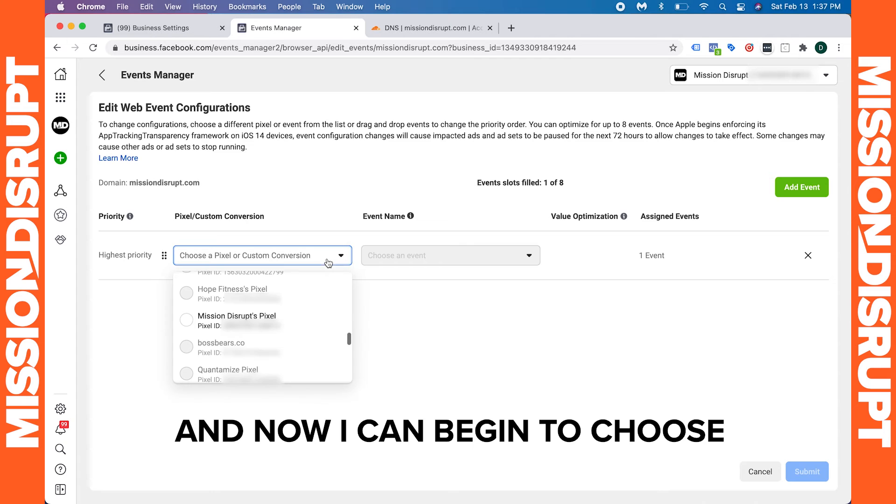
{"action": "left_click", "coordinate": [295, 319]}
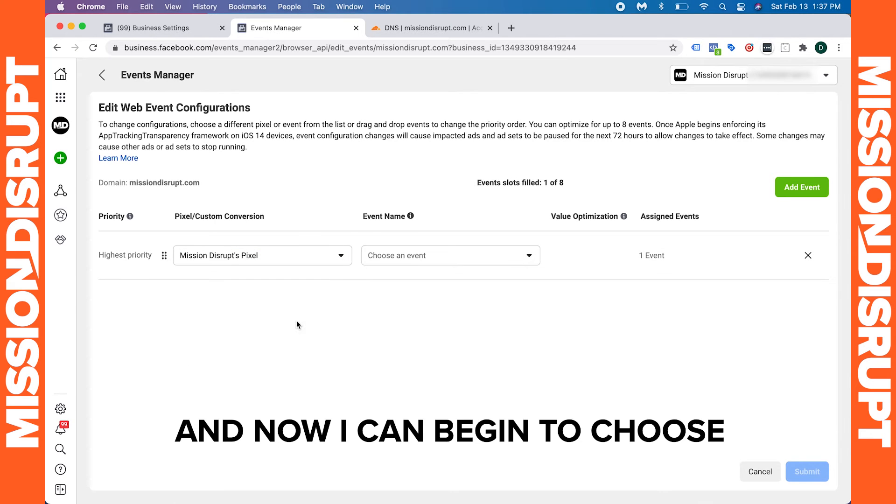
{"action": "left_click", "coordinate": [405, 264]}
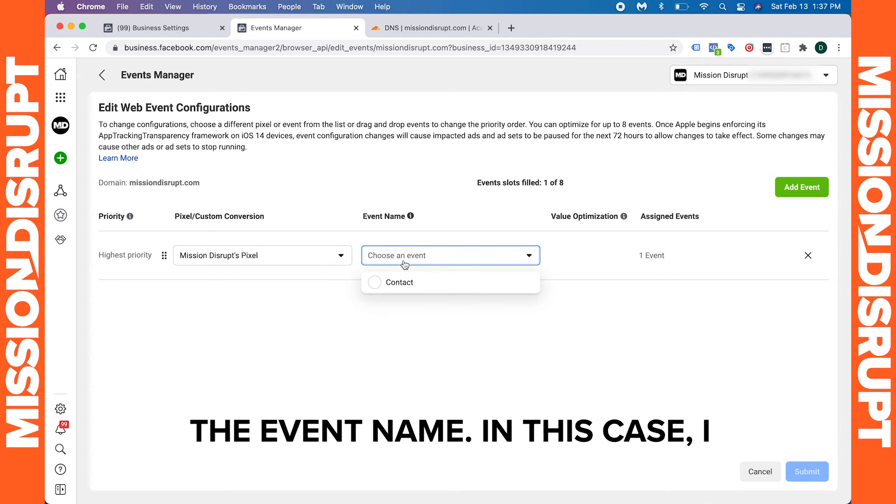
{"action": "left_click", "coordinate": [404, 291]}
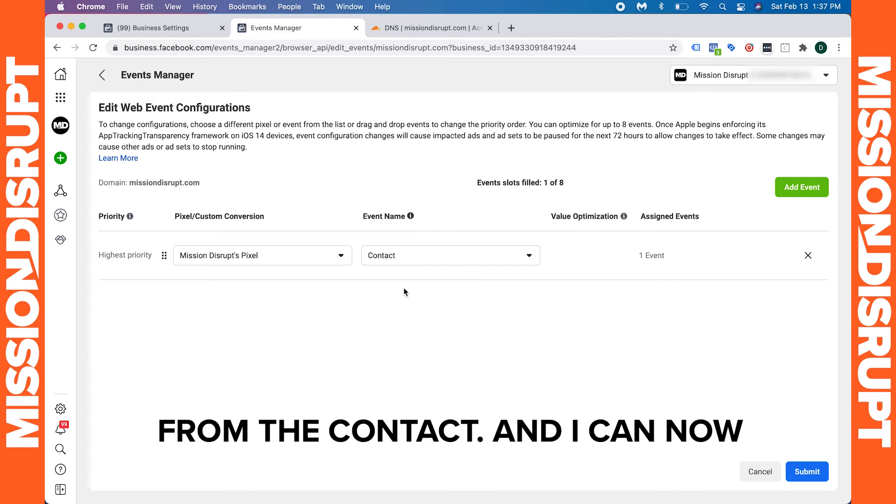
Submit the event configuration, acknowledge the changes, apply them and close the confirmation.
{"action": "left_click", "coordinate": [817, 476]}
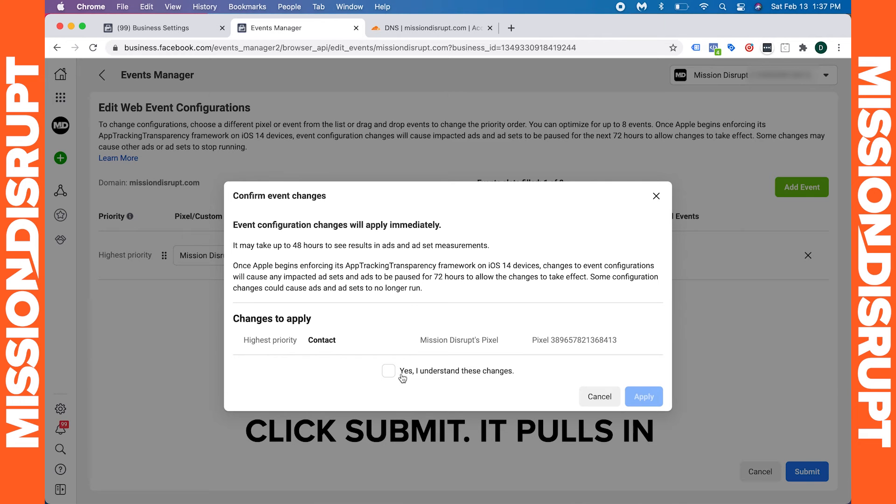
{"action": "left_click", "coordinate": [389, 331]}
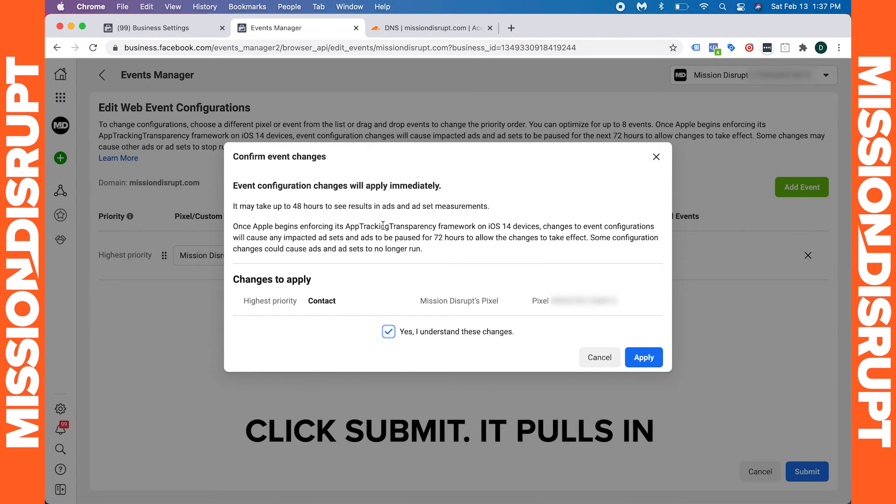
{"action": "left_click_drag", "start_coordinate": [409, 223], "coordinate": [581, 237]}
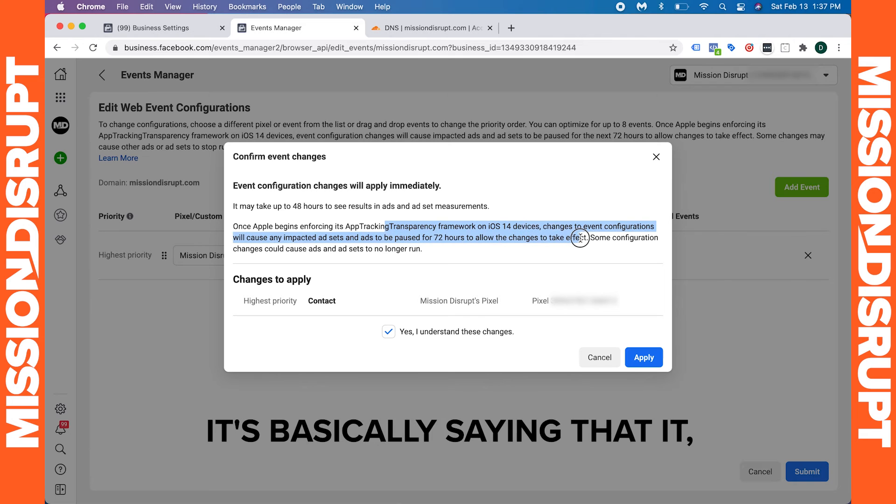
{"action": "left_click", "coordinate": [578, 237]}
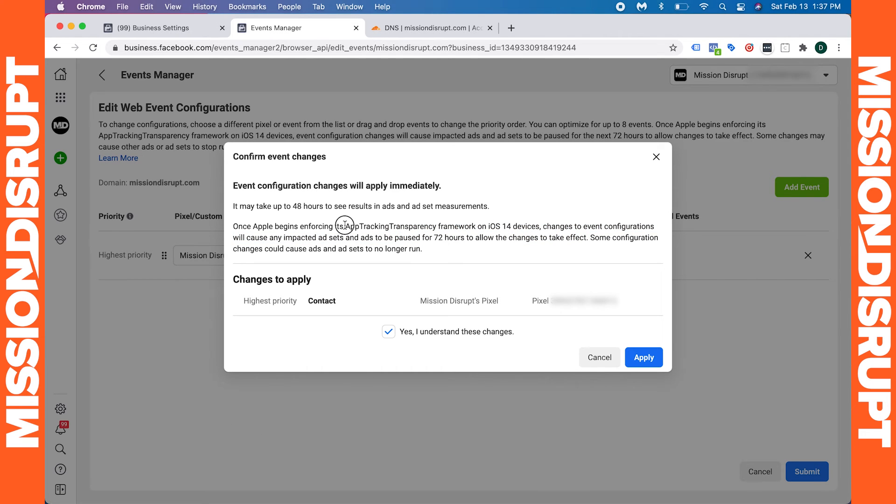
{"action": "left_click_drag", "start_coordinate": [346, 226], "coordinate": [465, 225]}
{"action": "left_click", "coordinate": [465, 226]}
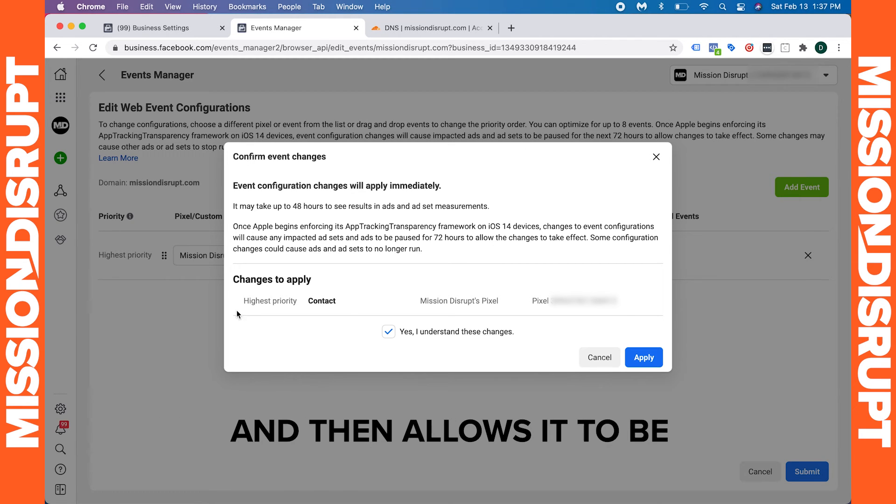
{"action": "left_click", "coordinate": [649, 358]}
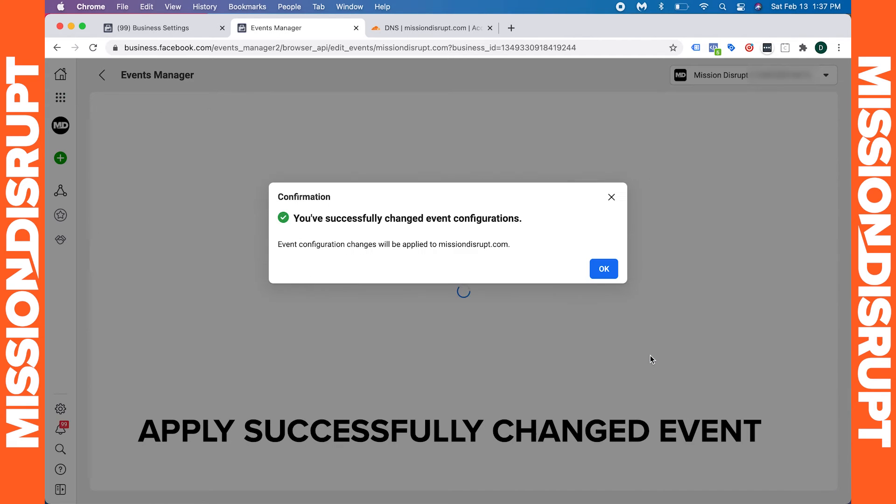
{"action": "left_click", "coordinate": [607, 269]}
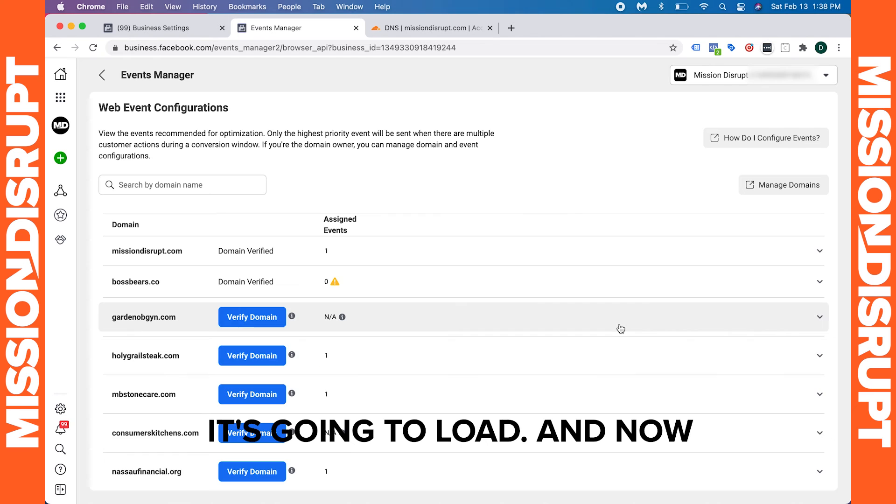
Expand the missiondisrupt.com row to review its assigned event configuration.
{"action": "left_click", "coordinate": [589, 254]}
{"action": "left_click", "coordinate": [589, 254]}
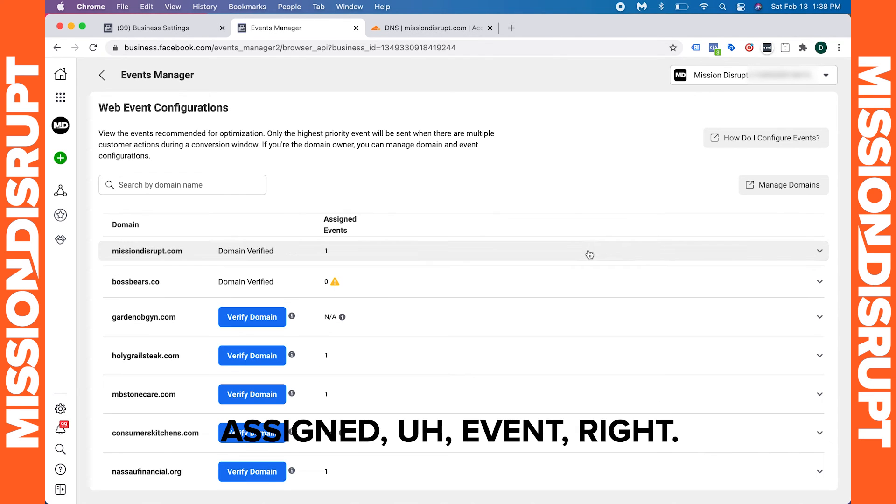
{"action": "left_click", "coordinate": [588, 254]}
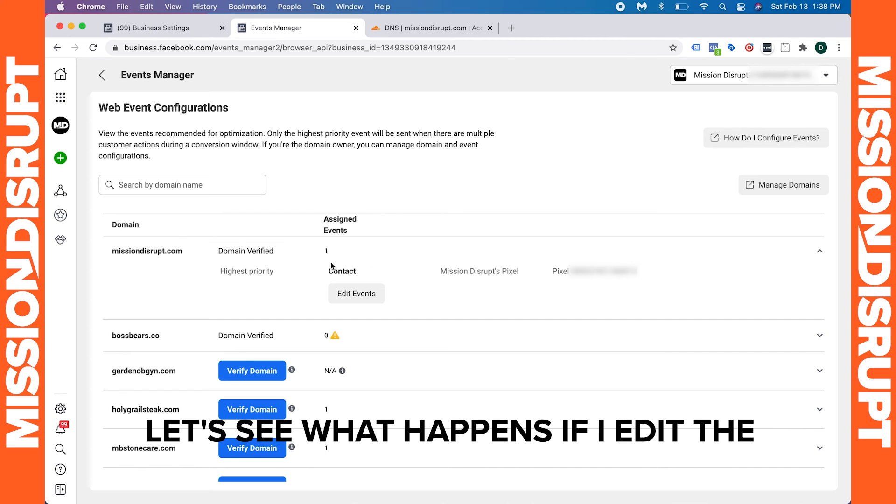
{"action": "left_click", "coordinate": [366, 298]}
{"action": "left_click", "coordinate": [591, 295]}
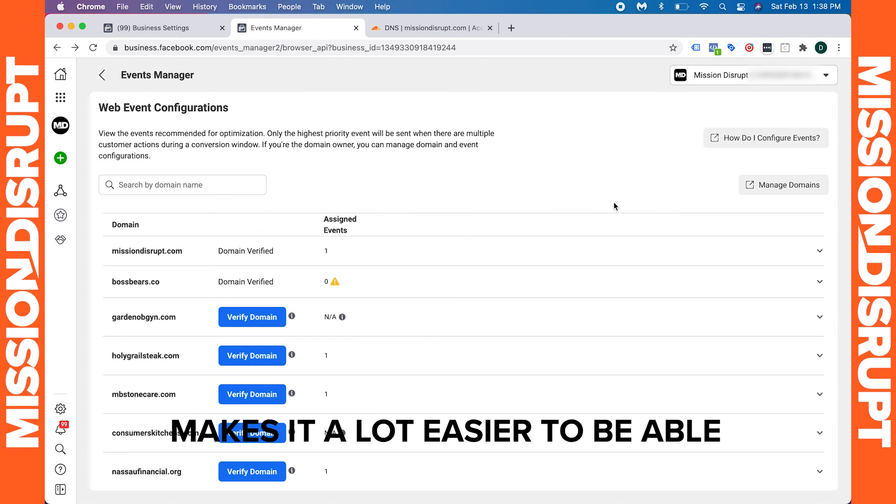
Open the help article on how to configure events and read it.
{"action": "left_click", "coordinate": [763, 140]}
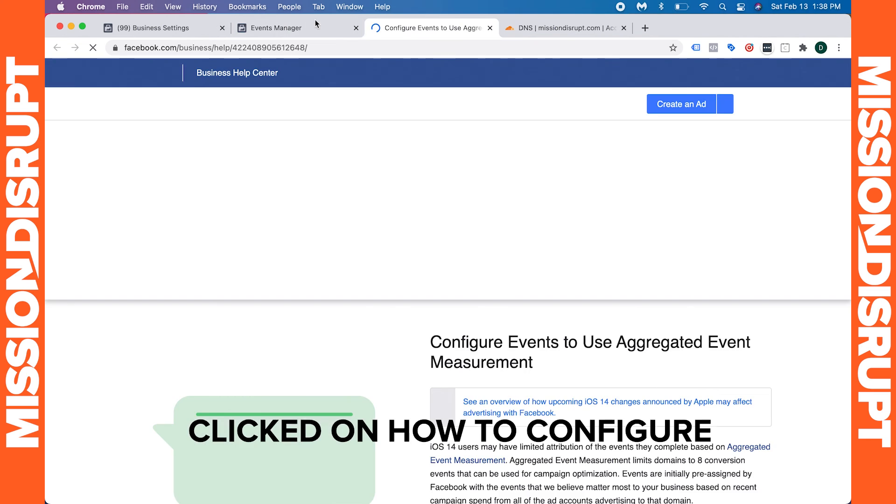
{"action": "left_click", "coordinate": [315, 26]}
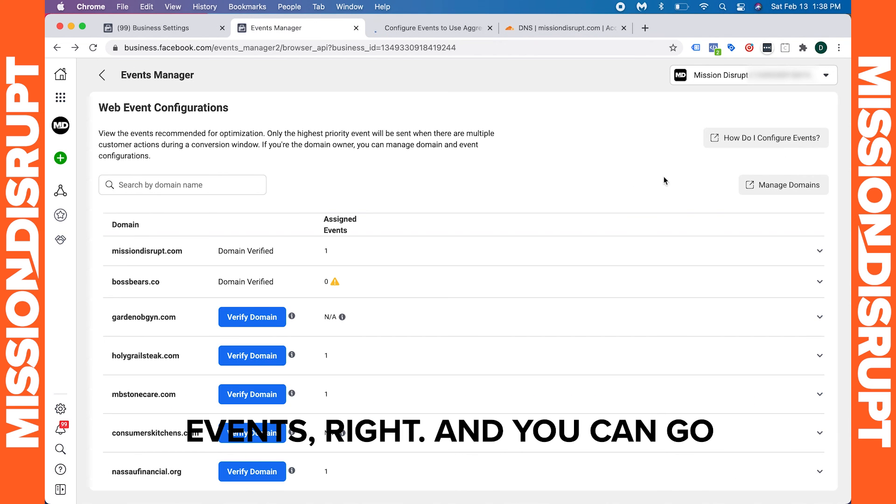
{"action": "left_click", "coordinate": [445, 33]}
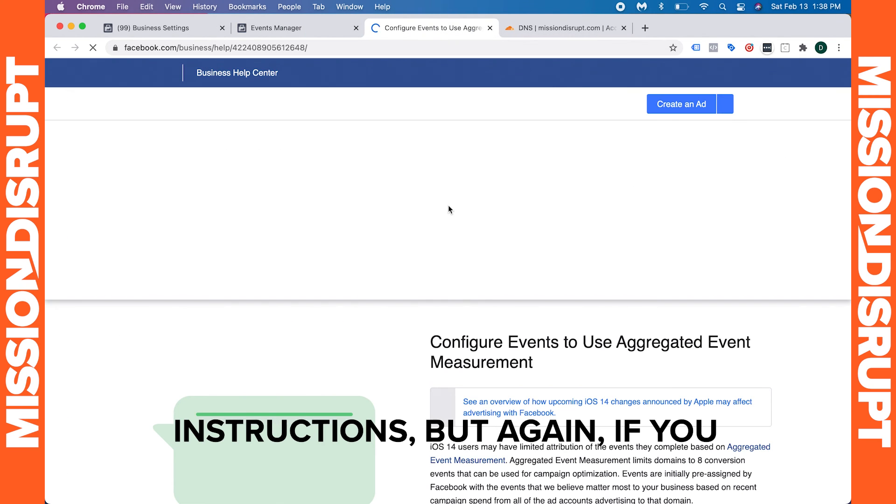
{"action": "left_click", "coordinate": [467, 279]}
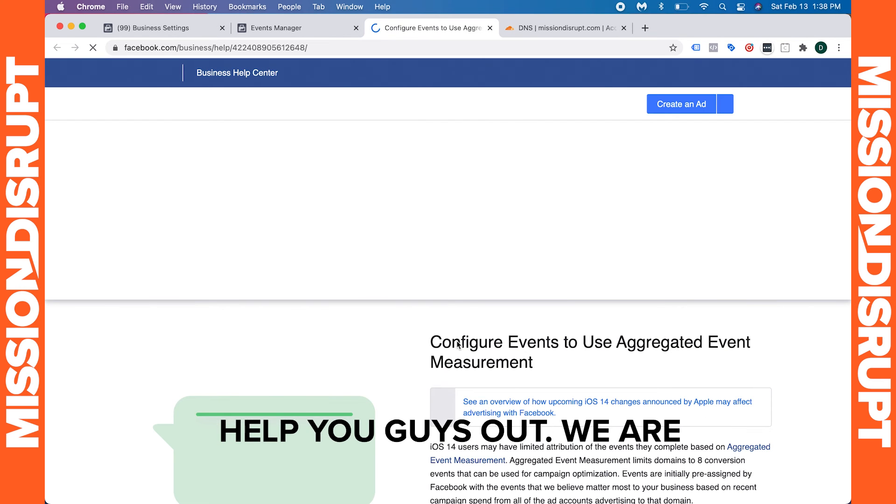
{"action": "left_click", "coordinate": [346, 483]}
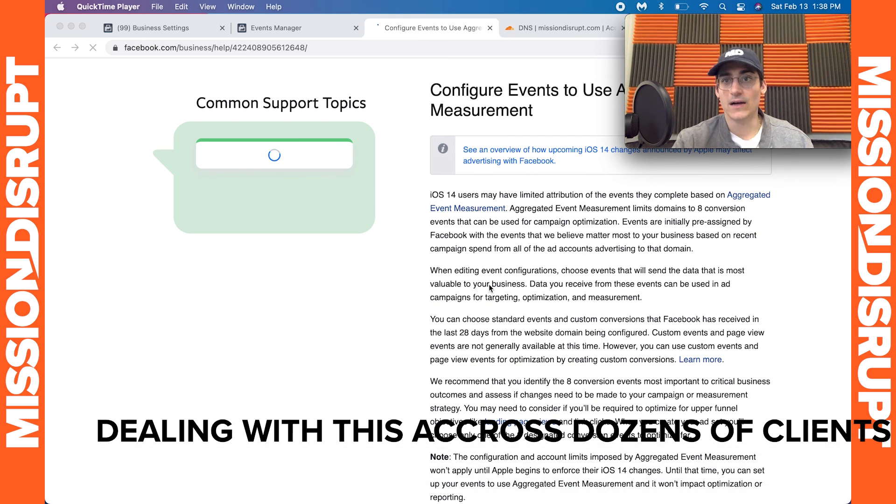